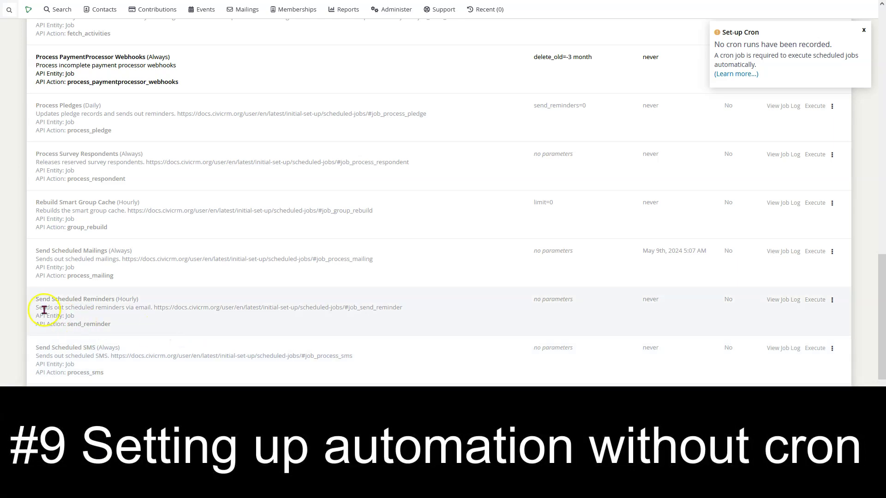
pyautogui.click(393, 9)
pyautogui.moveTo(405, 64)
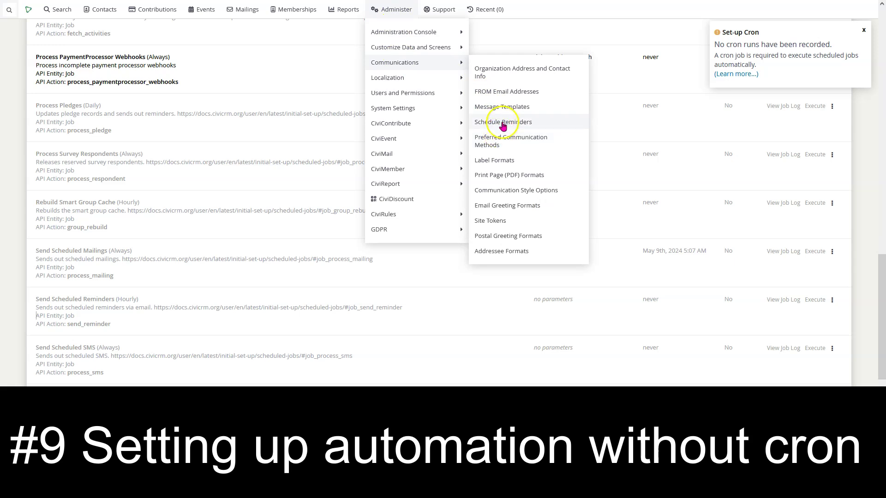
pyautogui.click(14, 290)
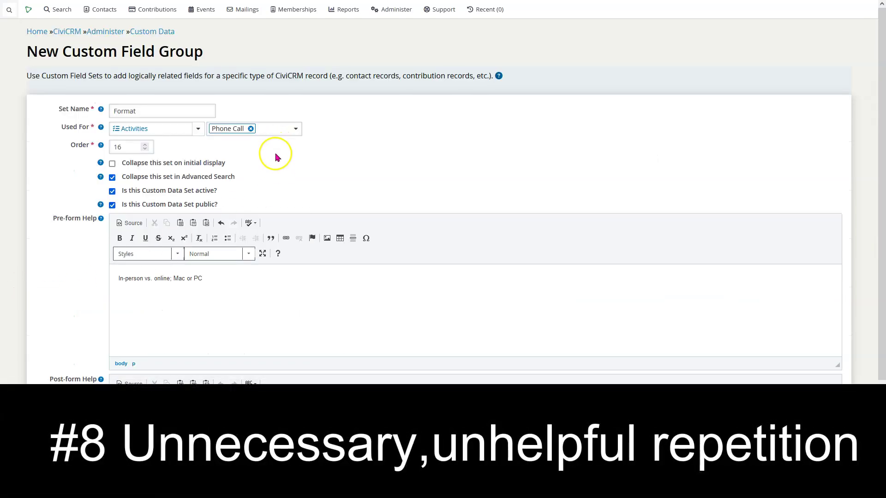
# - Add Meeting to the activity types that the Format custom field set is used for, alongside Phone Call
pyautogui.doubleClick(138, 111)
pyautogui.click(47, 203)
pyautogui.click(273, 129)
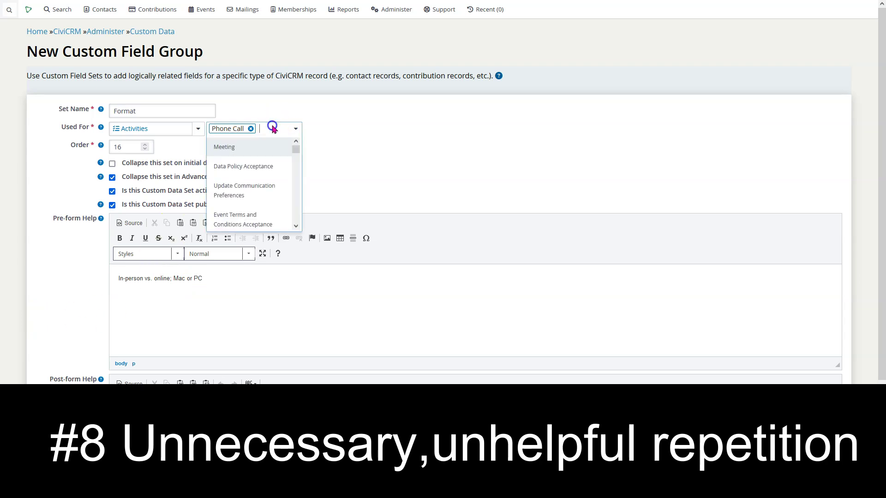
pyautogui.write('me')
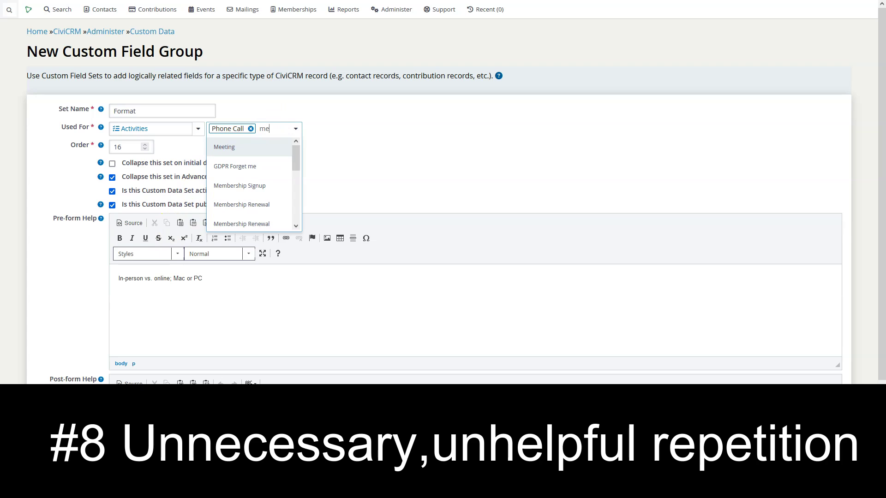
pyautogui.click(271, 146)
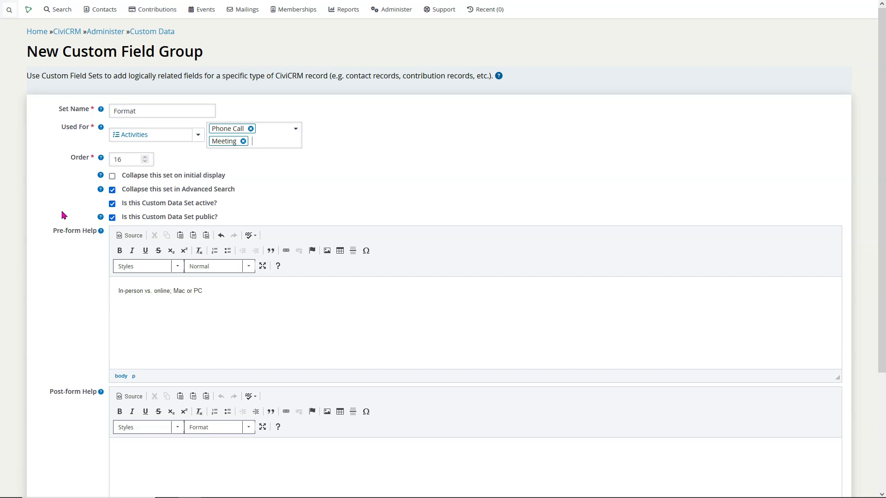
pyautogui.click(64, 215)
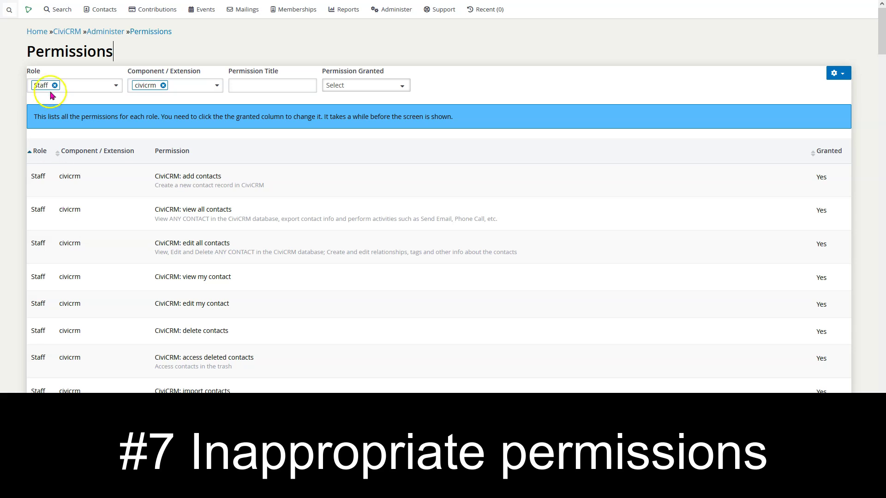
# - Review the list of CiviCRM component permissions granted to the Staff role
pyautogui.moveTo(881, 32)
pyautogui.mouseDown()
pyautogui.moveTo(883, 461)
pyautogui.moveTo(881, 47)
pyautogui.mouseUp()
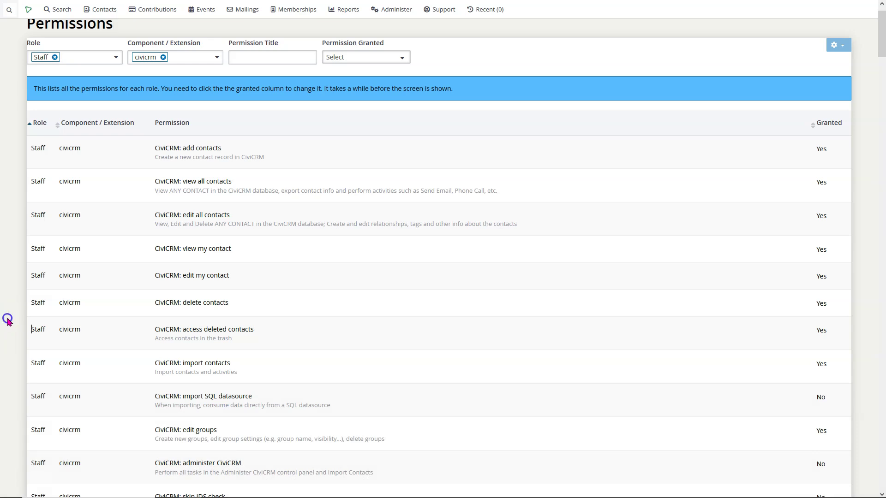
pyautogui.hotkey('ctrl', 'Tab')
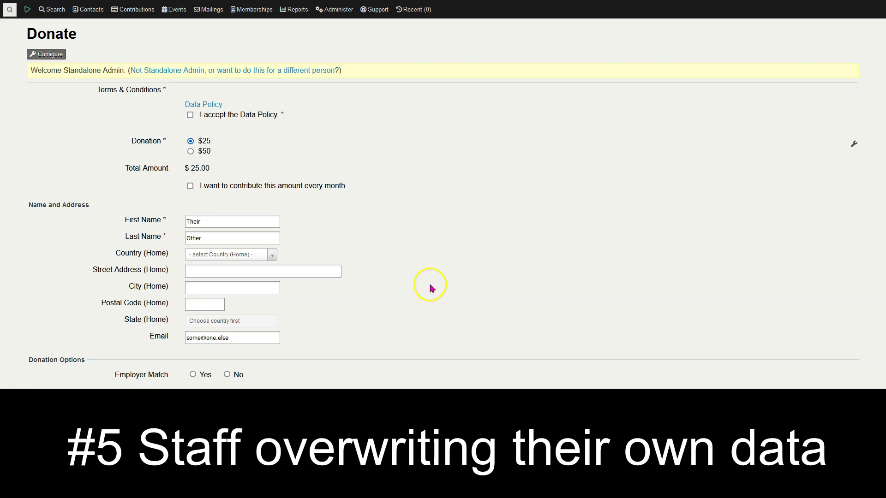
# - Inspect the first name, last name and email entries on the Donate form opened from the admin account
pyautogui.doubleClick(212, 222)
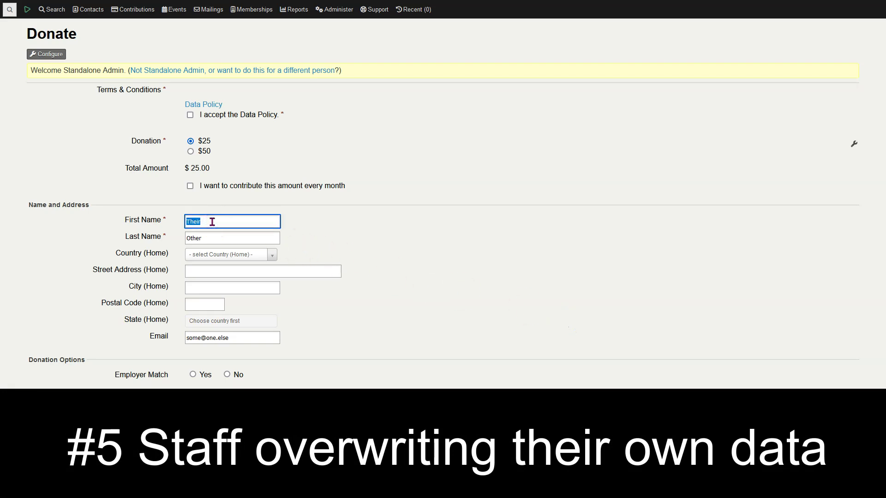
pyautogui.doubleClick(206, 239)
pyautogui.doubleClick(217, 338)
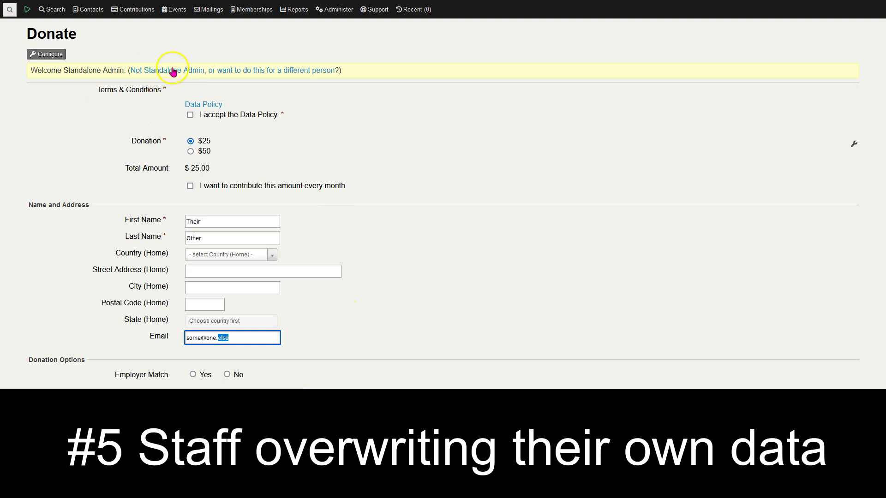
# - Expand the details of the "Prevent users from overwriting their record" extension in the extensions list
pyautogui.click(480, 306)
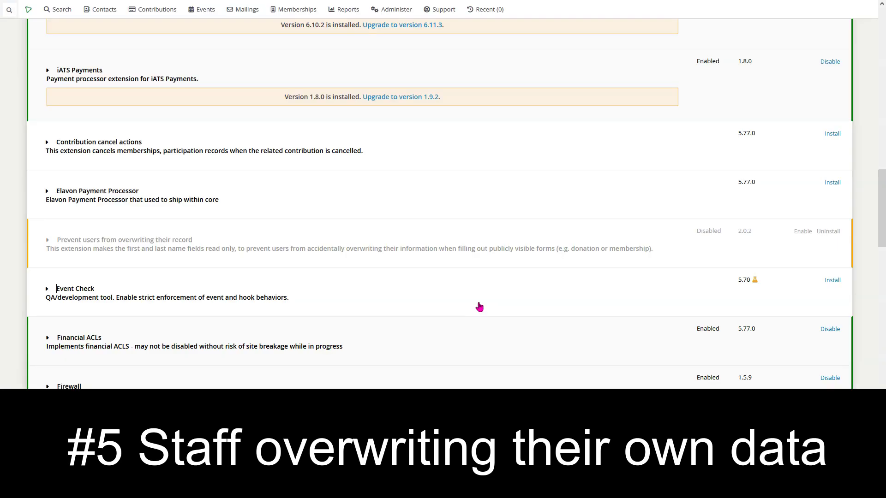
pyautogui.click(481, 310)
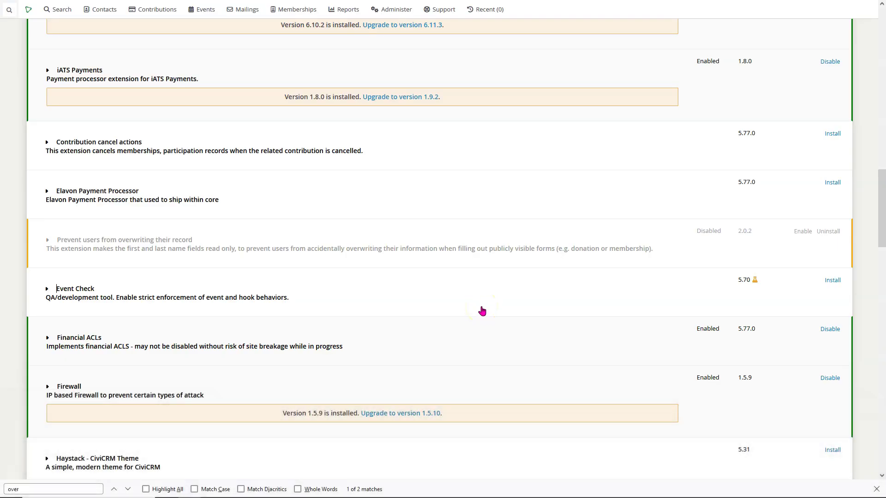
pyautogui.moveTo(46, 249); pyautogui.dragTo(55, 248)
pyautogui.tripleClick(56, 240)
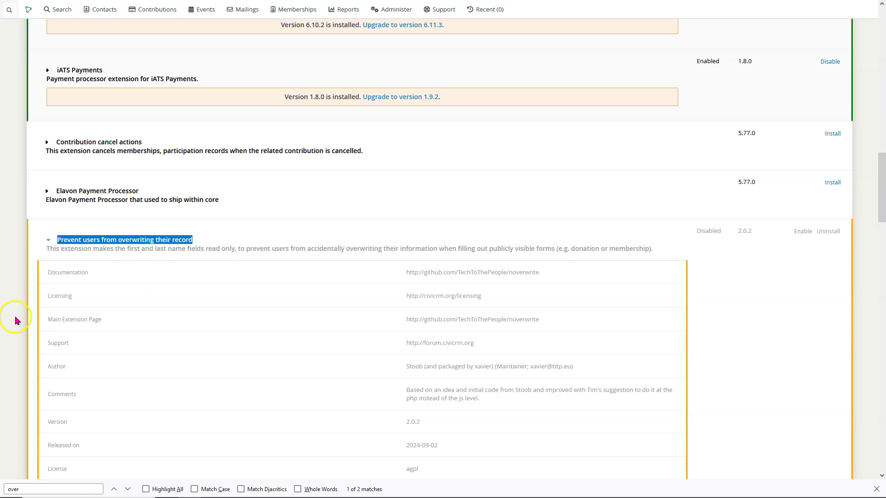
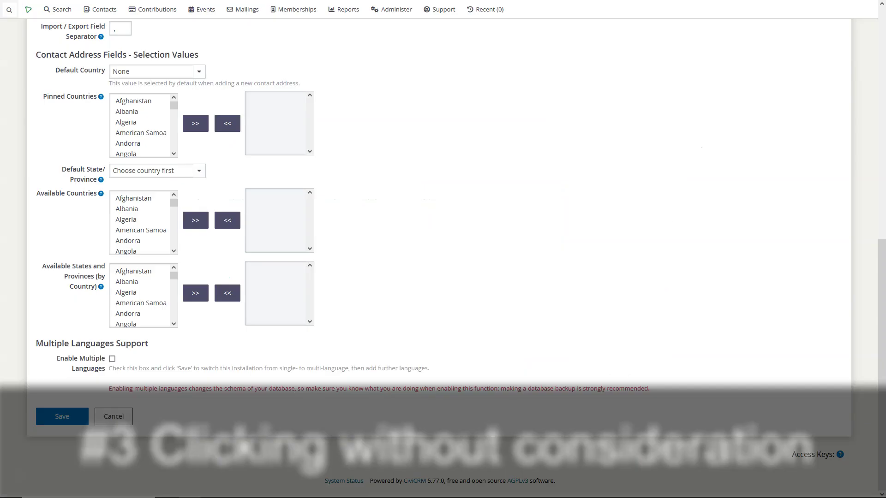
# - Examine the Enable Multiple Languages setting and its warning text on the localization settings page
pyautogui.moveTo(57, 358); pyautogui.dragTo(106, 369)
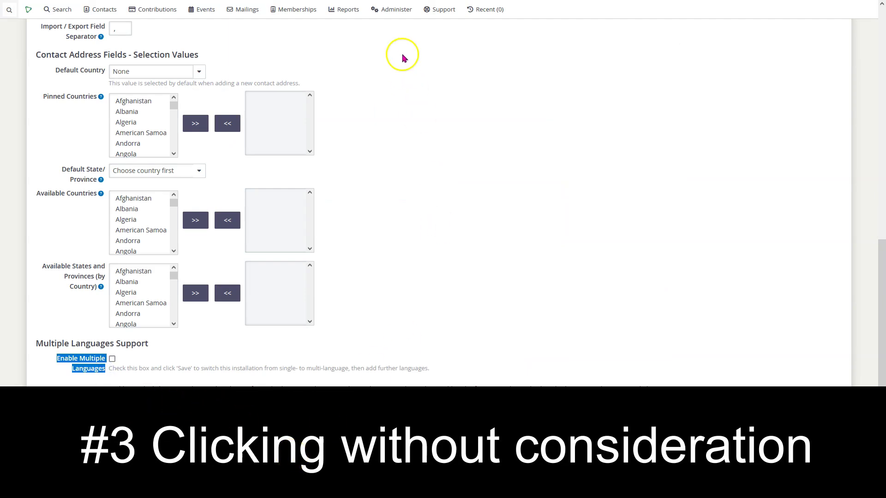
pyautogui.moveTo(404, 11)
pyautogui.moveTo(396, 108)
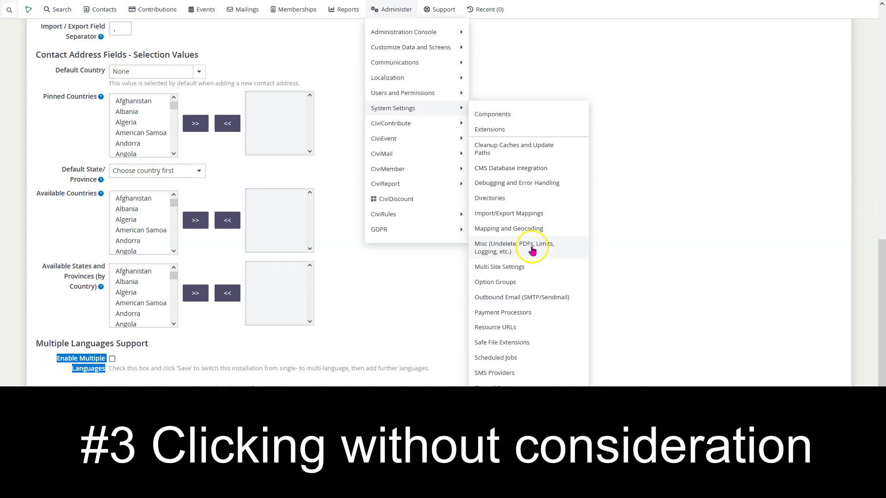
pyautogui.click(352, 310)
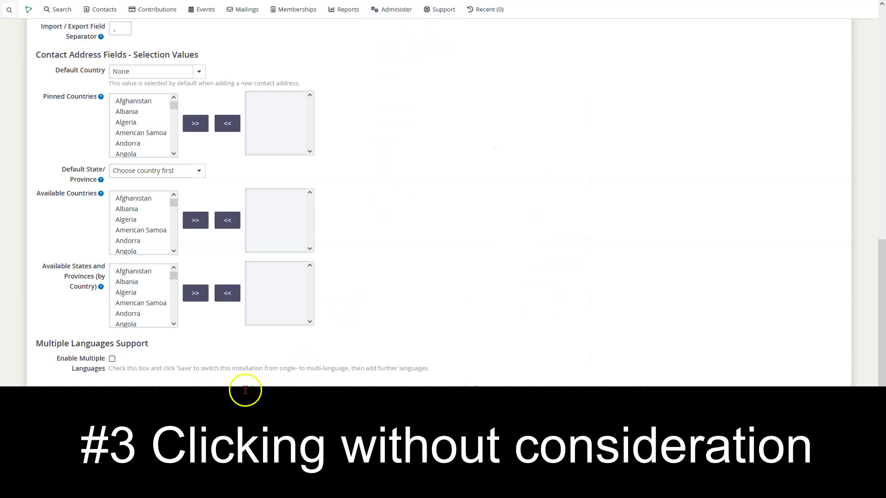
pyautogui.moveTo(158, 391); pyautogui.dragTo(295, 389)
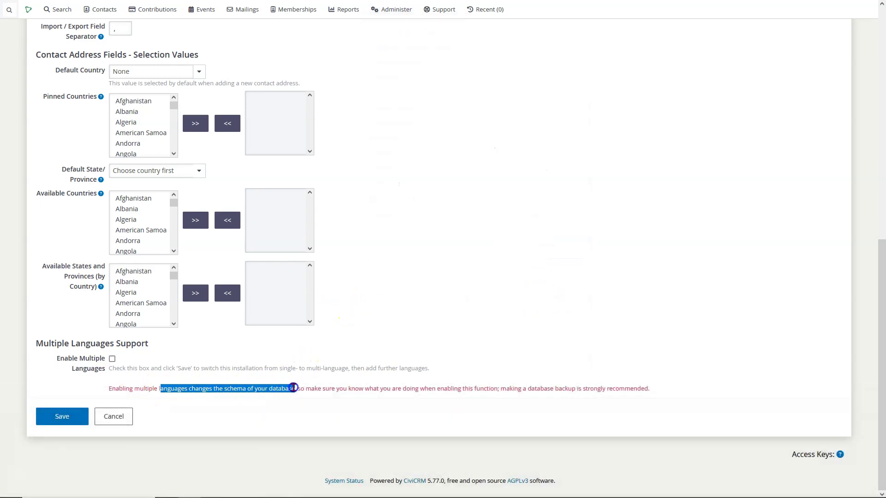
pyautogui.moveTo(365, 389); pyautogui.dragTo(428, 389)
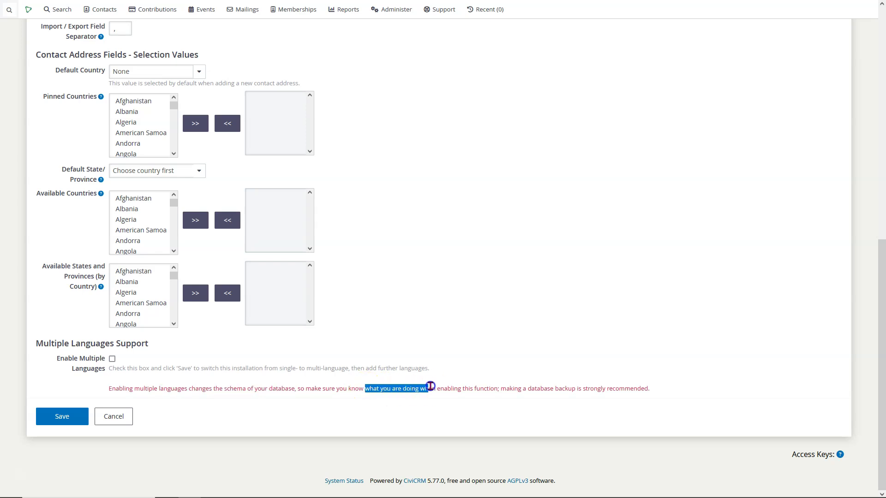
pyautogui.moveTo(526, 396); pyautogui.dragTo(652, 389)
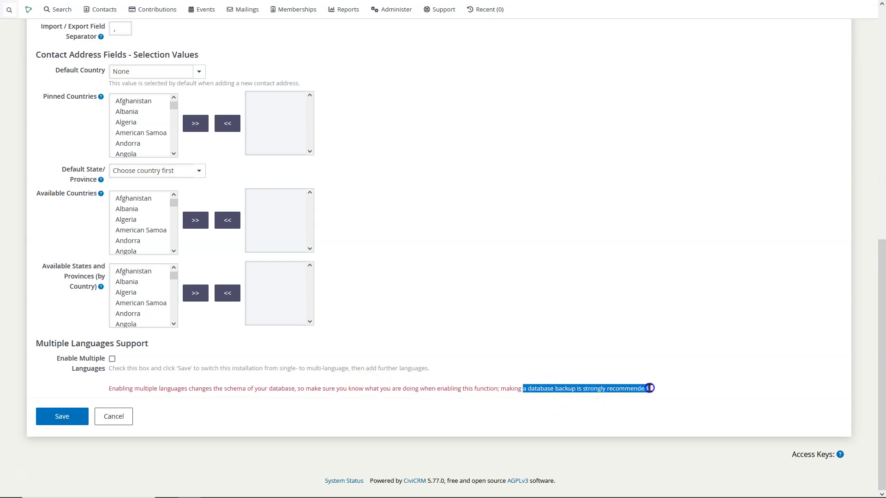
pyautogui.click(626, 334)
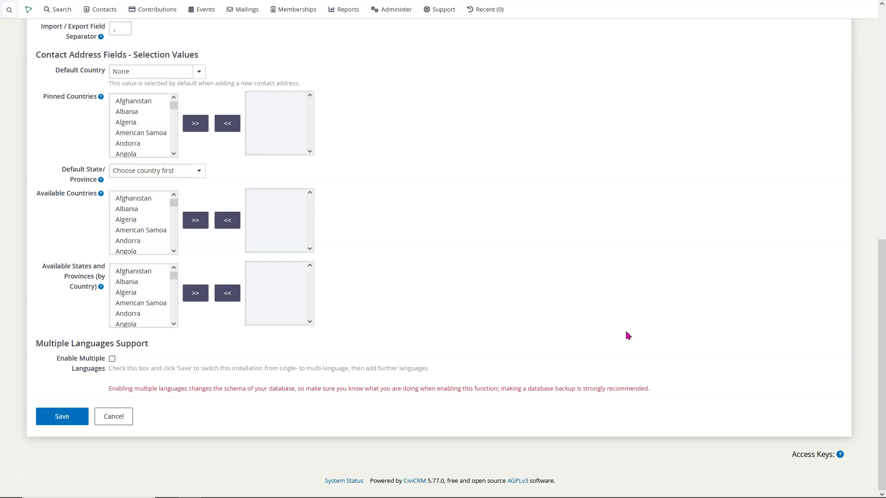
pyautogui.click(626, 333)
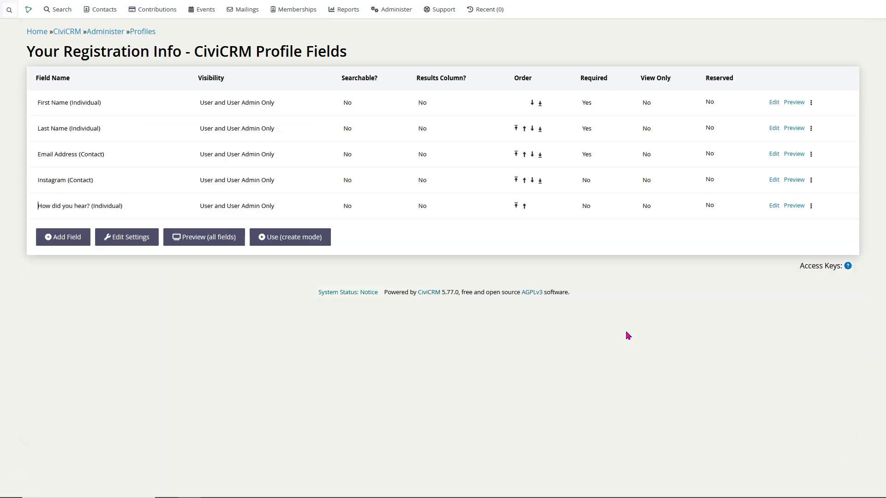
# - Change the label of the Instagram field in the Your Registration Info profile to Phone and save the field
pyautogui.click(619, 369)
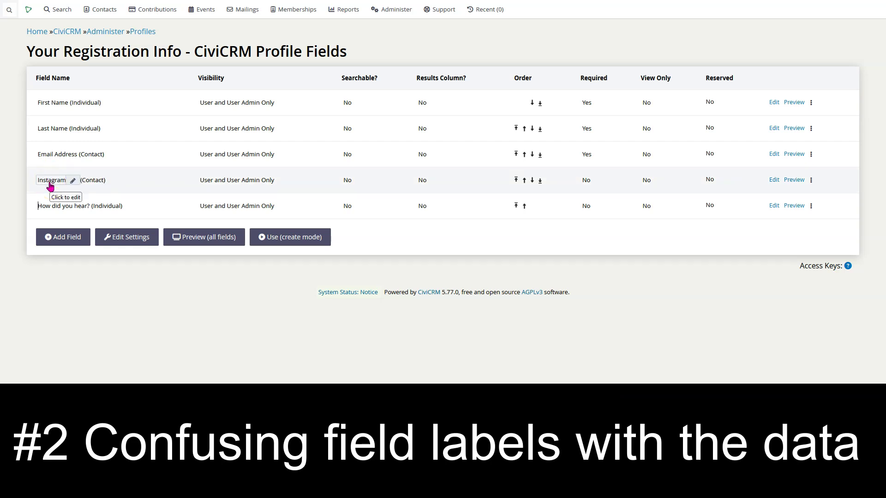
pyautogui.click(774, 180)
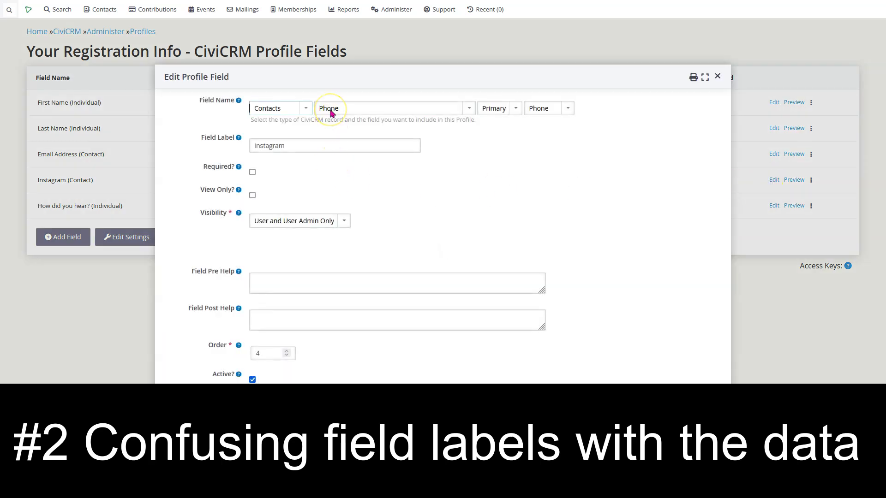
pyautogui.doubleClick(279, 146)
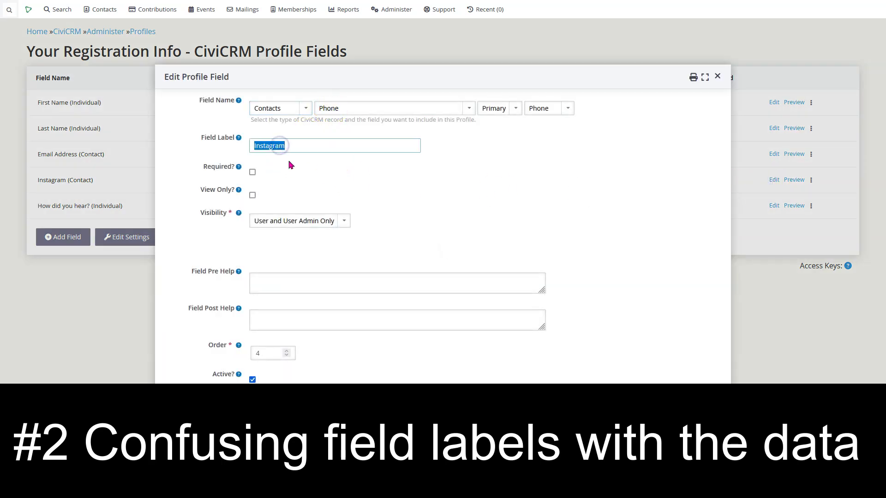
pyautogui.write('Pho')
pyautogui.press('BackSpace')
pyautogui.press('BackSpace')
pyautogui.write('hone')
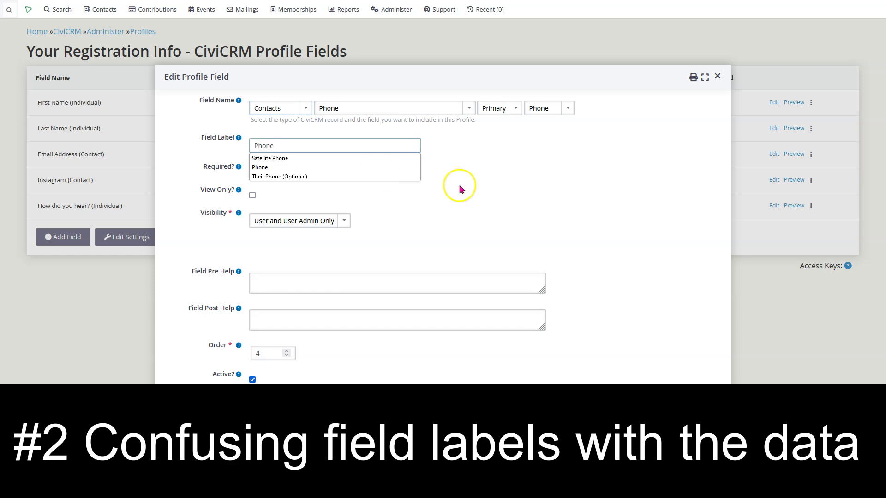
pyautogui.click(506, 181)
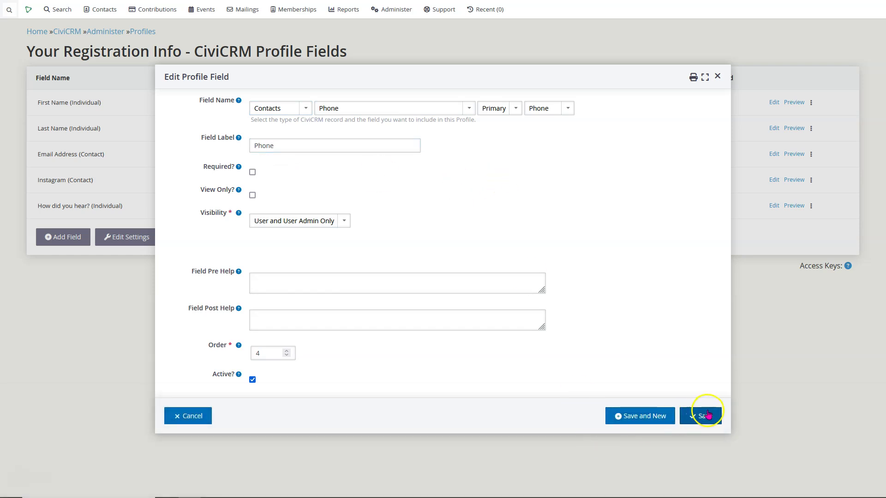
pyautogui.click(708, 415)
pyautogui.rightClick(708, 415)
pyautogui.press('Escape')
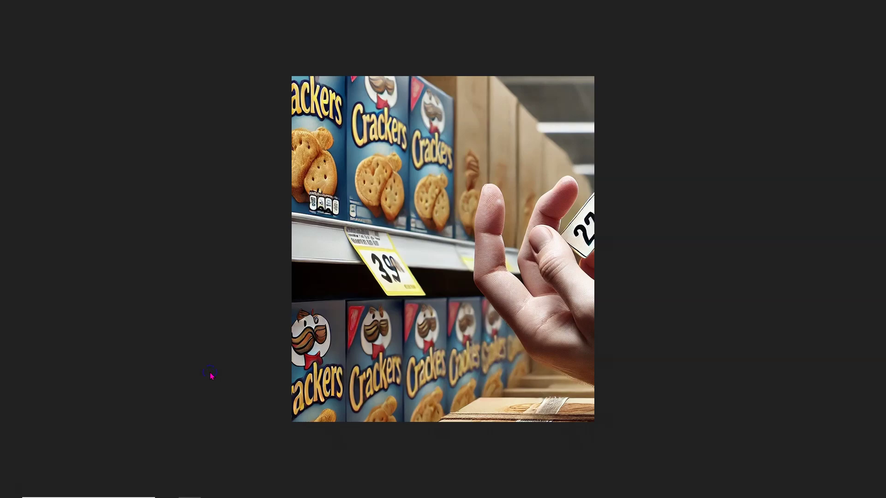
# - Open a new custom field form for Individual Details, read the guidance on the Required option, and close the form without saving
pyautogui.click(211, 373)
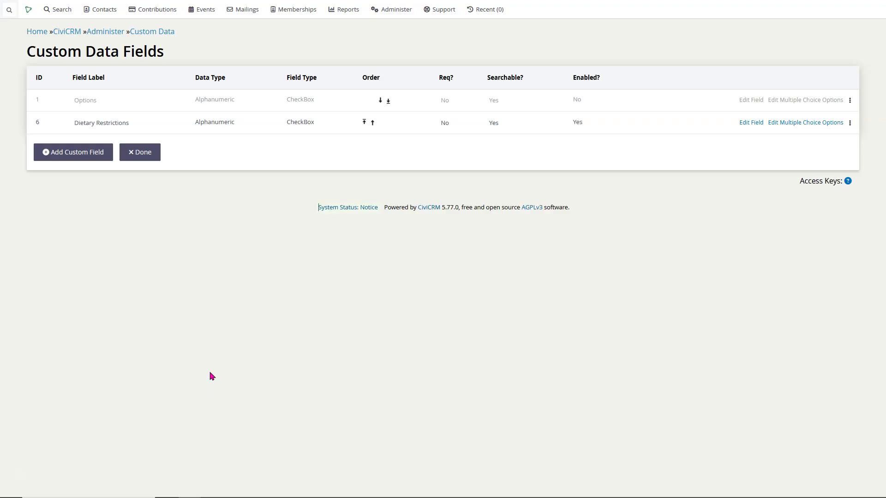
pyautogui.click(95, 152)
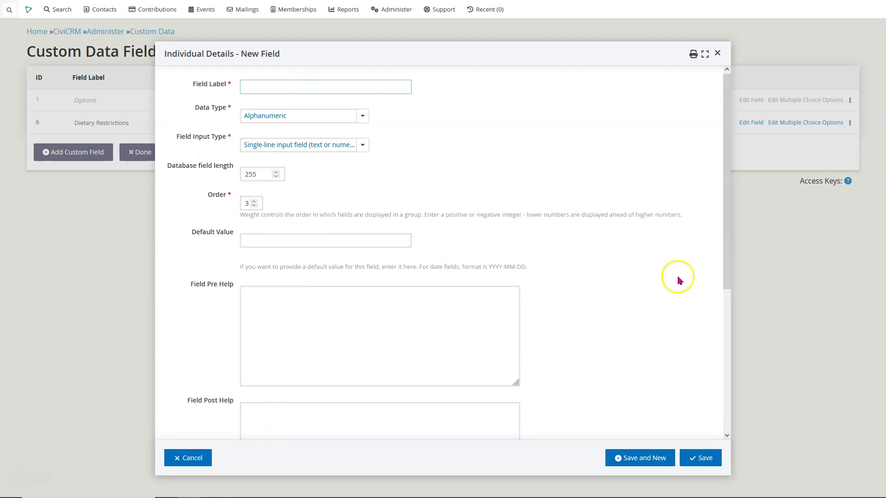
pyautogui.moveTo(728, 245); pyautogui.dragTo(726, 426)
pyautogui.doubleClick(219, 303)
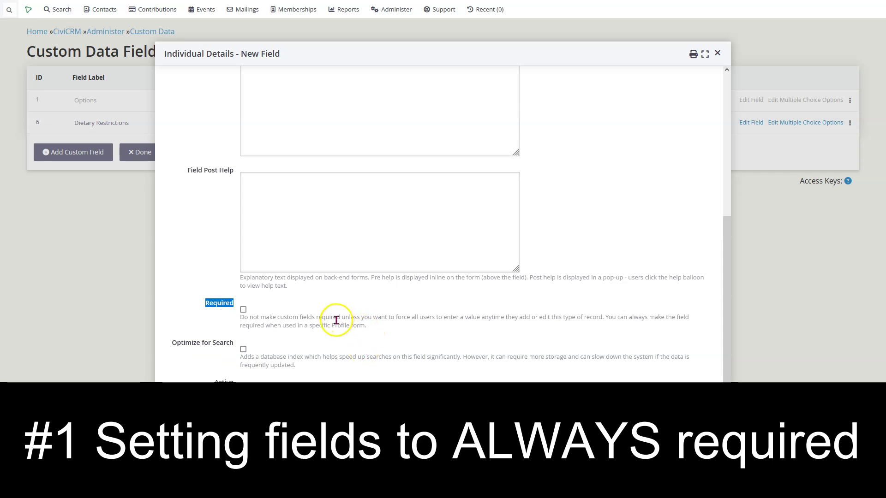
pyautogui.click(362, 319)
pyautogui.moveTo(362, 319); pyautogui.dragTo(505, 317)
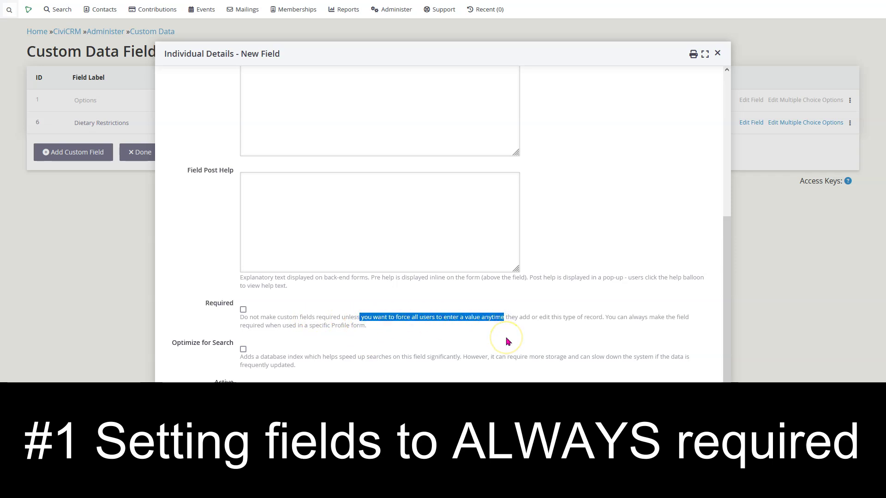
pyautogui.doubleClick(543, 317)
pyautogui.rightClick(520, 399)
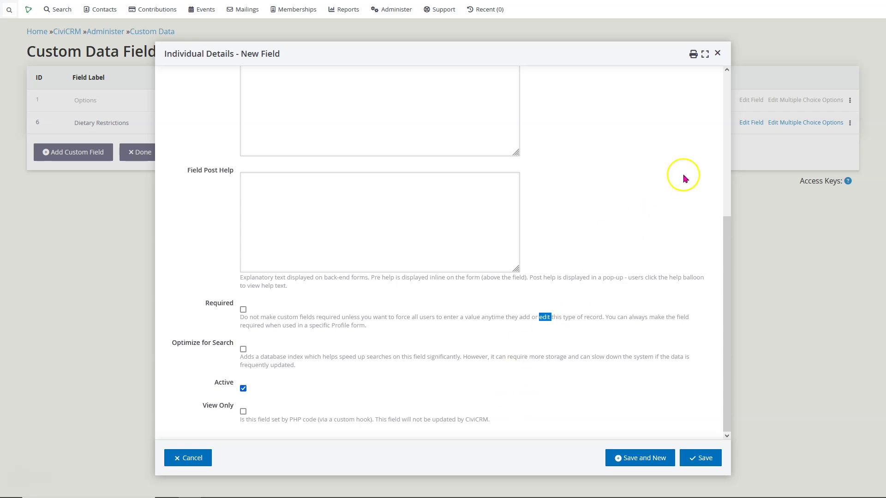
pyautogui.click(717, 53)
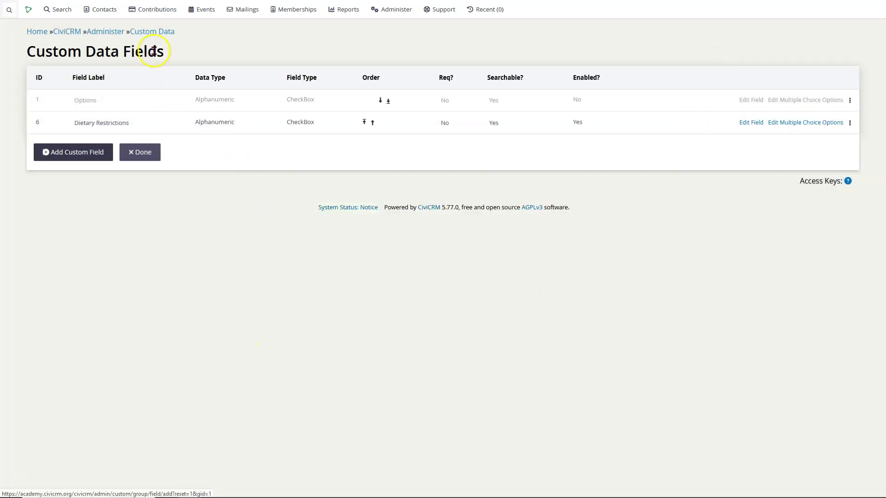
# - Set the Required value of the Dietary Restrictions custom field to Yes
pyautogui.moveTo(392, 12)
pyautogui.moveTo(402, 47)
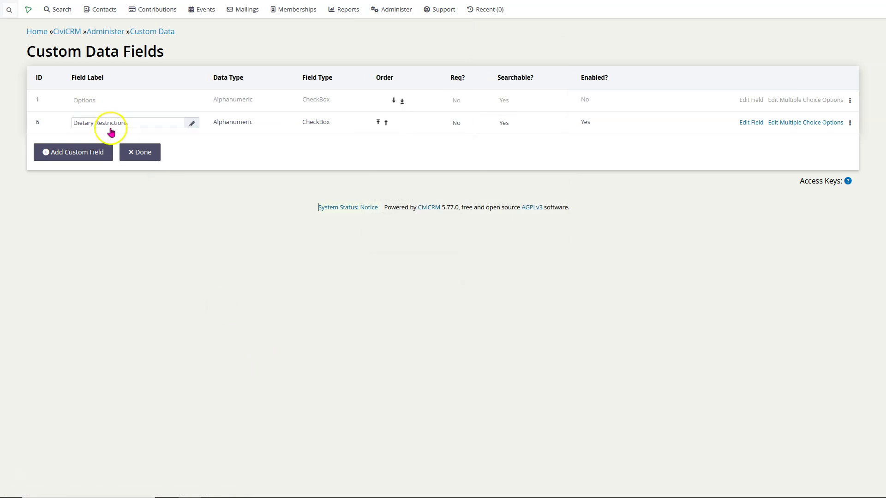
pyautogui.click(448, 129)
pyautogui.click(464, 125)
pyautogui.click(452, 147)
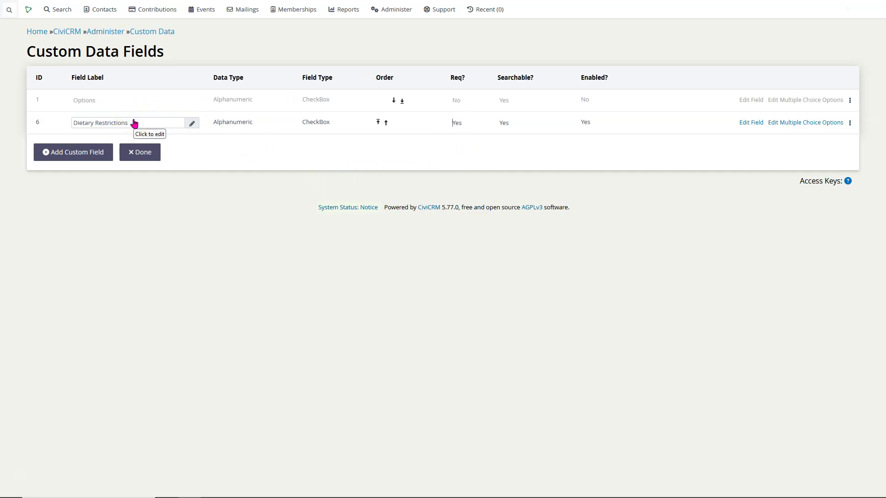
# - Set the Required value of the Dietary Restrictions custom field to No
pyautogui.click(455, 126)
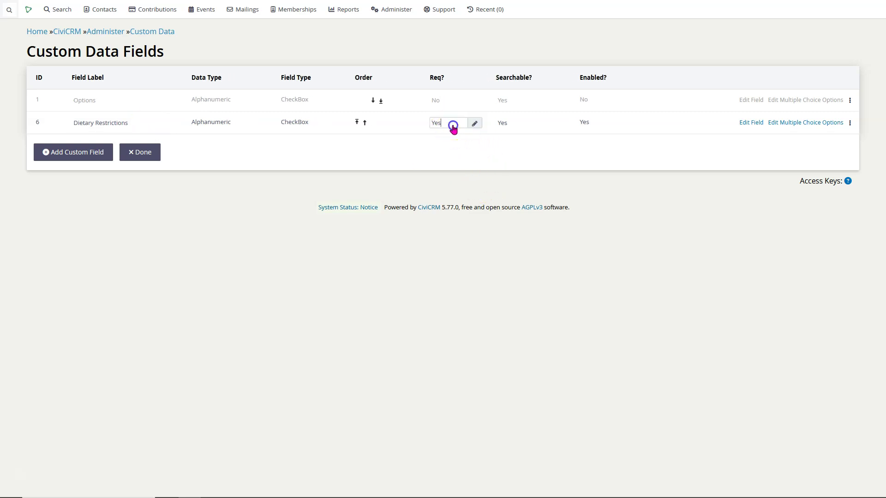
pyautogui.click(453, 124)
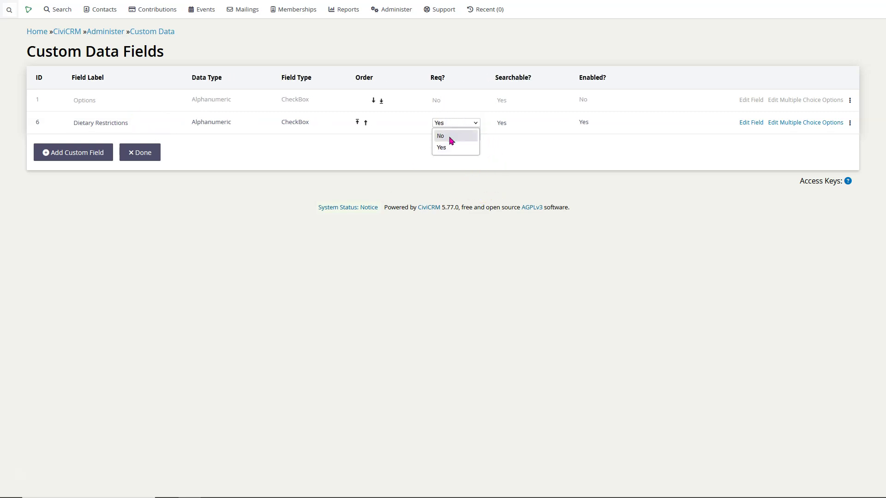
pyautogui.click(451, 137)
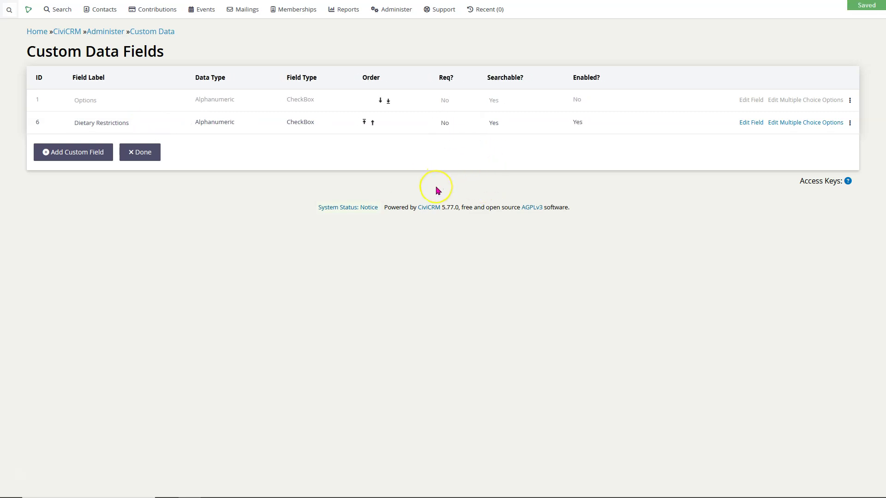
pyautogui.click(117, 120)
pyautogui.click(226, 239)
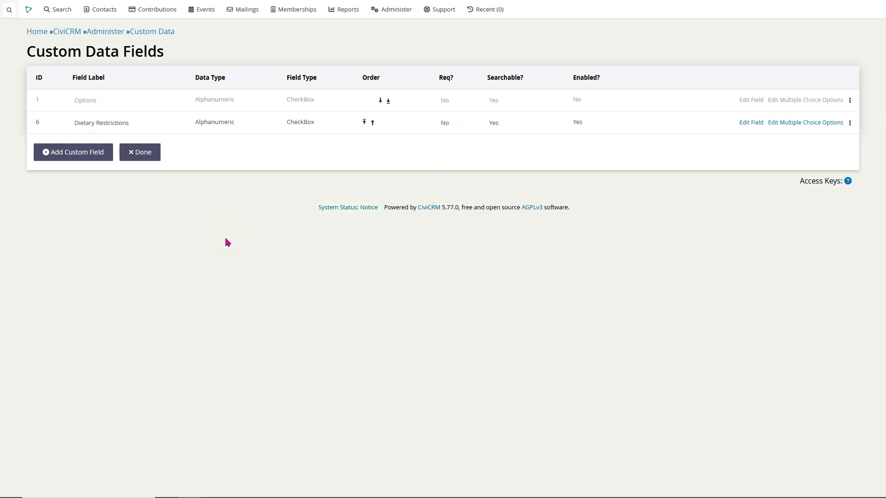